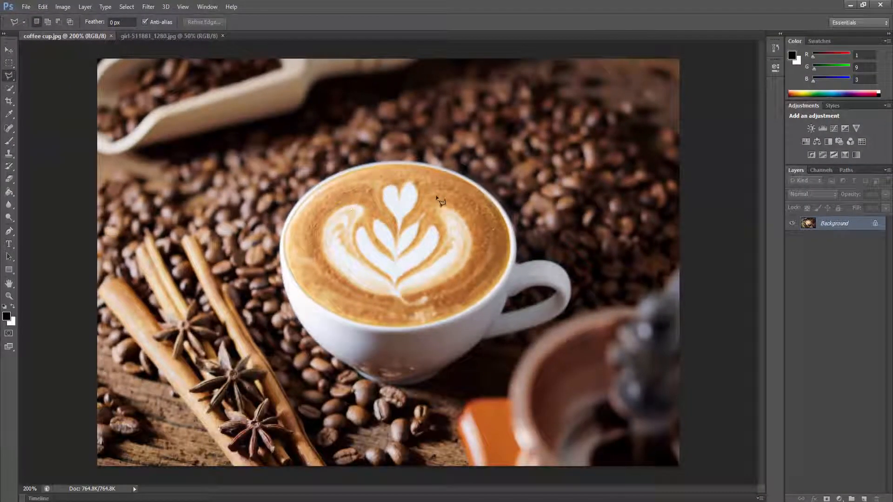
- Fill a Polygonal Lasso selection around the white latte art with Content-Aware at 100% opacity, and deselect it
{"action": "left_click", "coordinate": [437, 198]}
{"action": "left_click", "coordinate": [327, 217]}
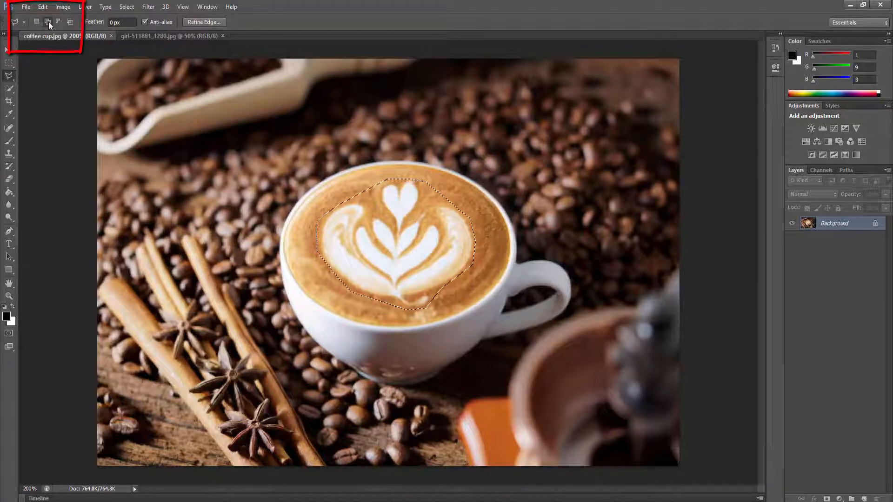
{"action": "left_click", "coordinate": [42, 6]}
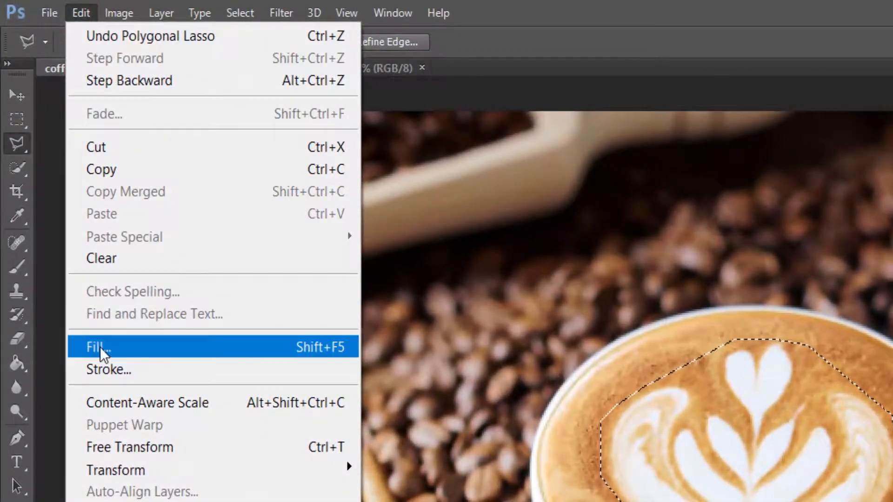
{"action": "left_click", "coordinate": [65, 225]}
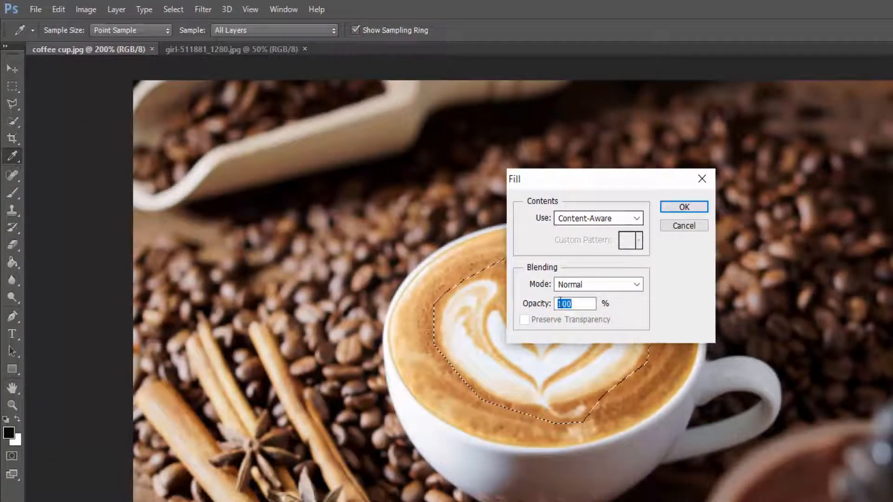
{"action": "left_click", "coordinate": [681, 206]}
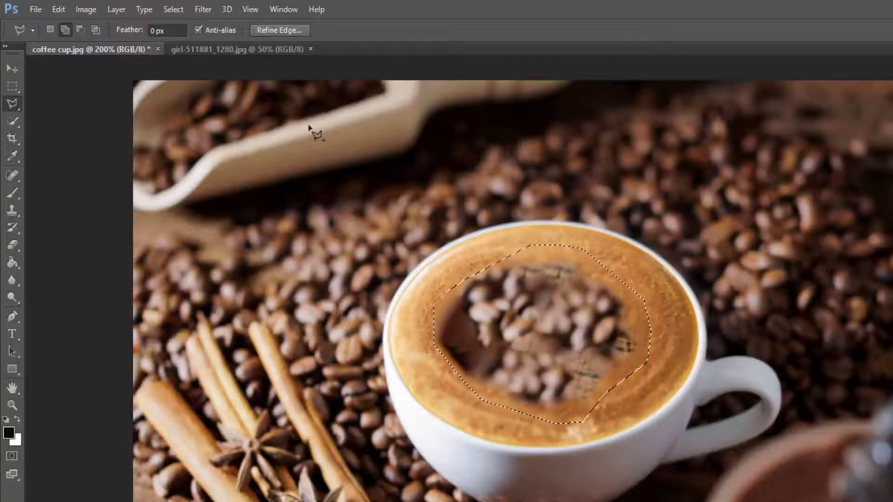
{"action": "left_click", "coordinate": [173, 10]}
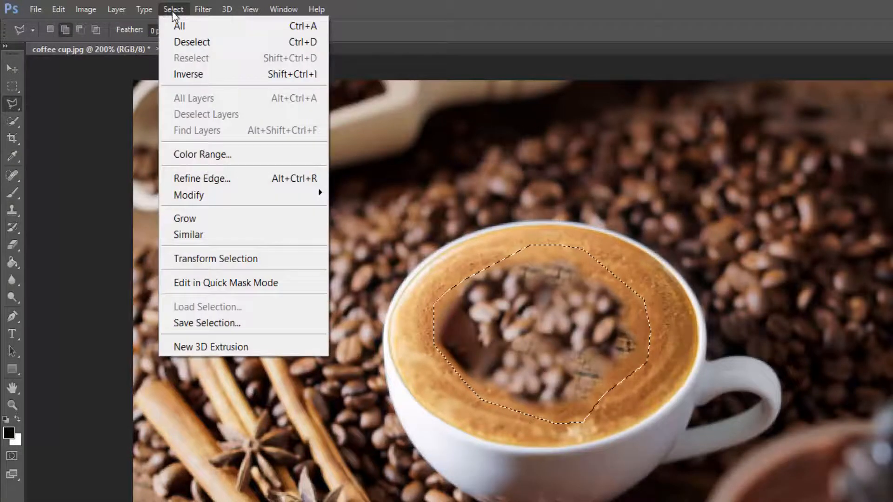
{"action": "left_click", "coordinate": [175, 40]}
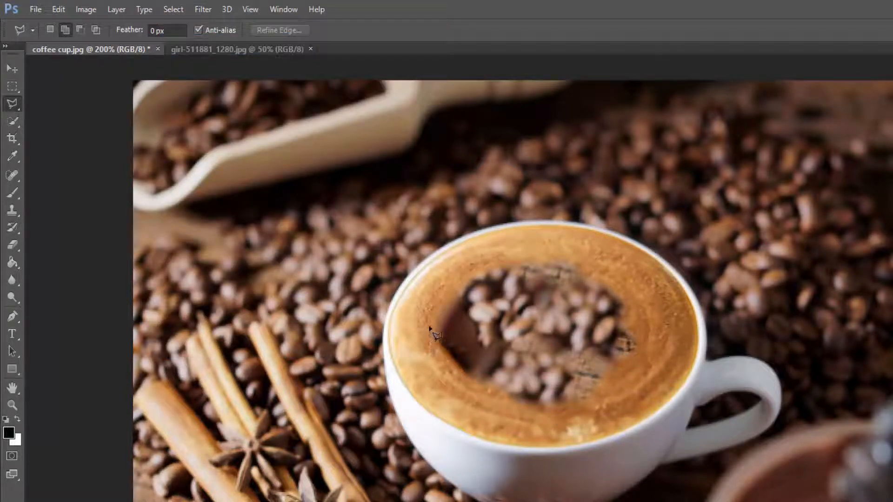
- Outline the coffee-bean patch in the middle of the coffee surface with the Polygonal Lasso
{"action": "left_click", "coordinate": [549, 253]}
{"action": "left_click", "coordinate": [596, 266]}
{"action": "left_click", "coordinate": [627, 286]}
{"action": "left_click", "coordinate": [432, 331]}
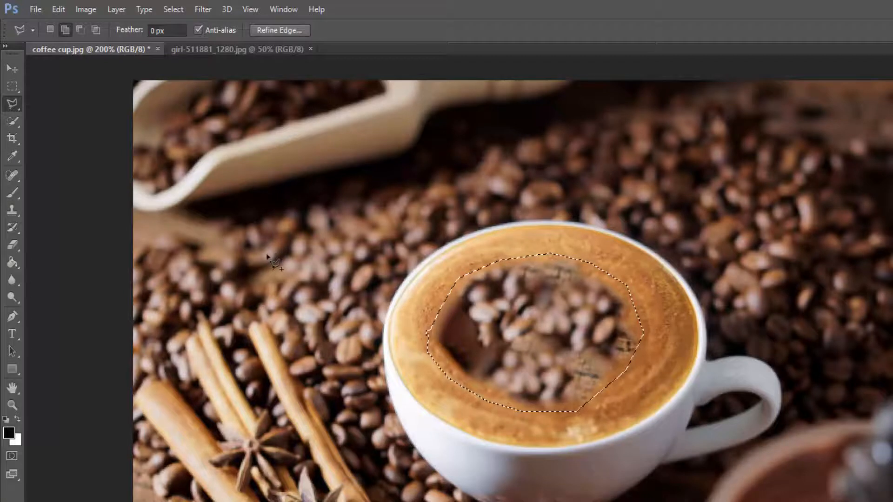
- Fill the outlined bean patch with Content-Aware in Normal mode at 100% opacity and clear the selection
{"action": "left_click", "coordinate": [58, 9]}
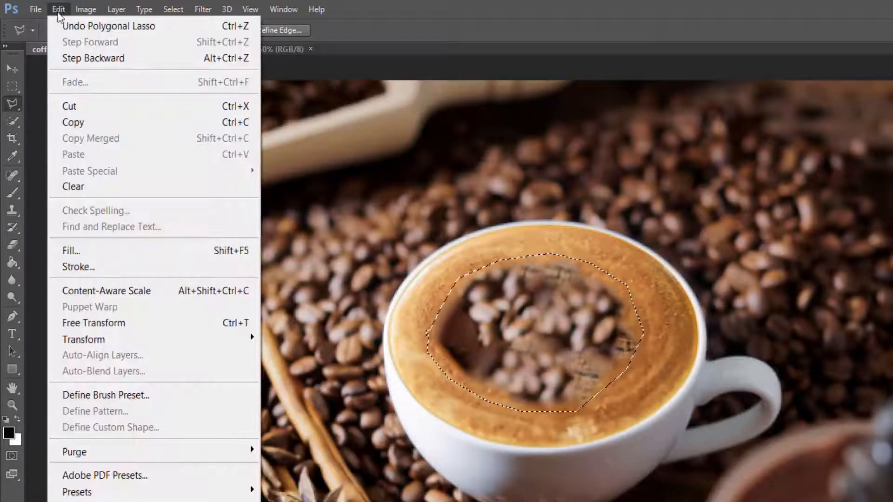
{"action": "left_click", "coordinate": [94, 252]}
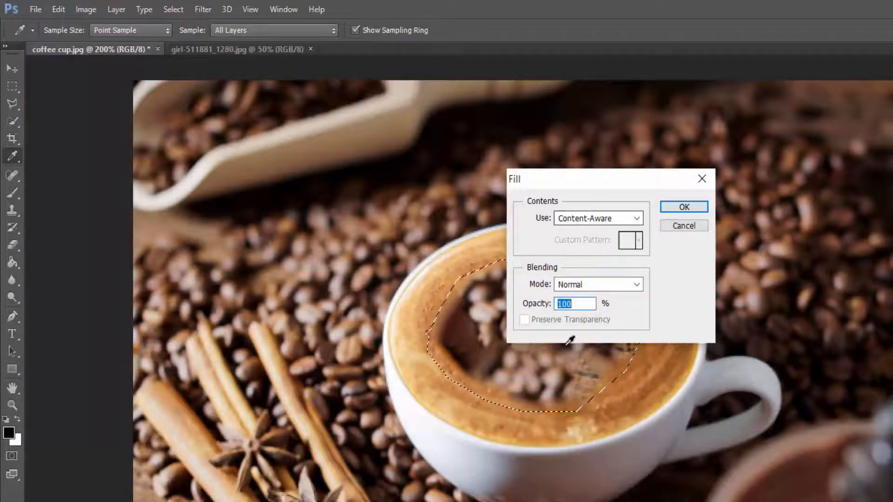
{"action": "left_click", "coordinate": [588, 305]}
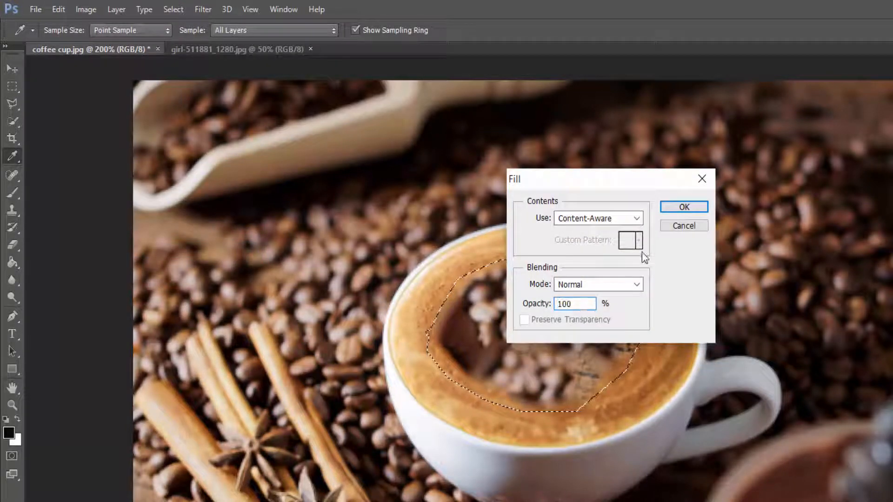
{"action": "left_click", "coordinate": [675, 208]}
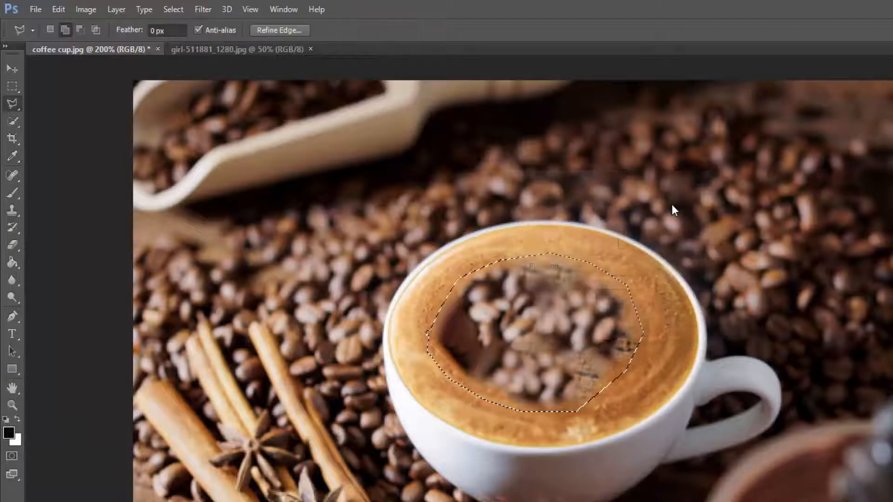
{"action": "left_click", "coordinate": [173, 9]}
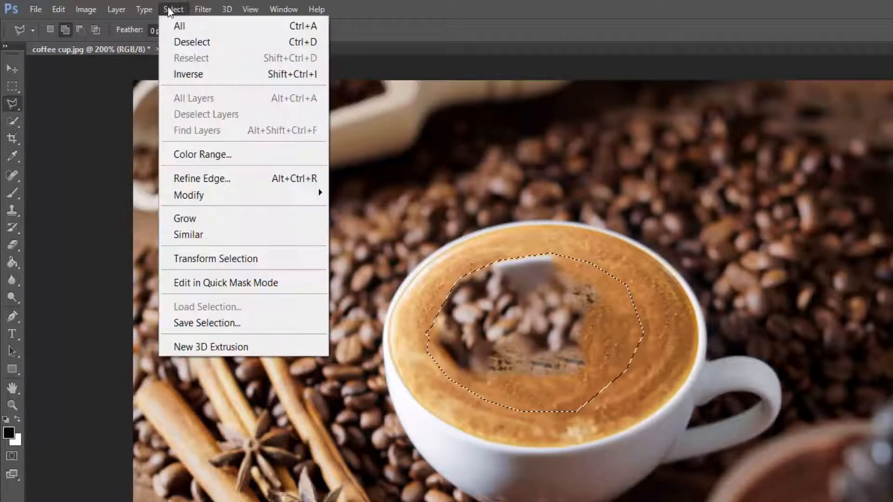
{"action": "left_click", "coordinate": [172, 43]}
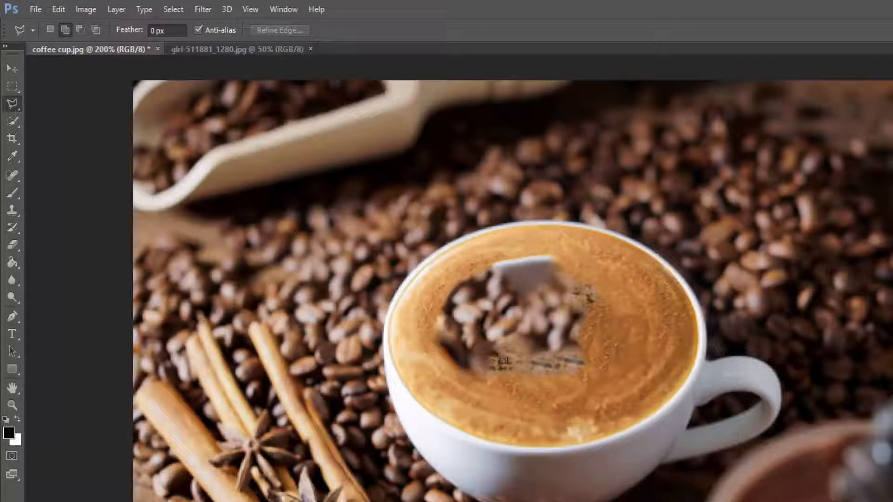
- Outline the remaining beans and the grey fragment in the upper-left half of the coffee surface with the Polygonal Lasso
{"action": "left_click", "coordinate": [518, 250]}
{"action": "left_click", "coordinate": [575, 253]}
{"action": "left_click", "coordinate": [607, 299]}
{"action": "left_click", "coordinate": [583, 379]}
{"action": "left_click", "coordinate": [446, 291]}
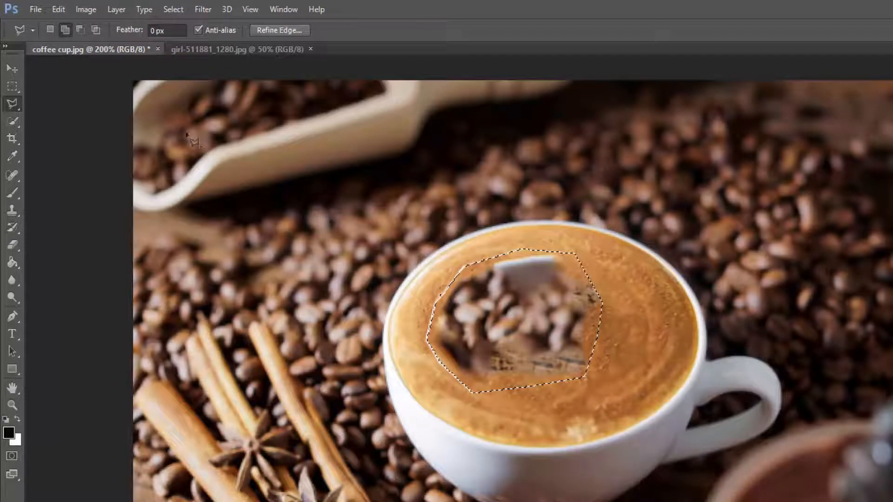
- Apply a Content-Aware fill at 100% opacity to the selected beans and grey fragment, and deselect the area
{"action": "left_click", "coordinate": [58, 9]}
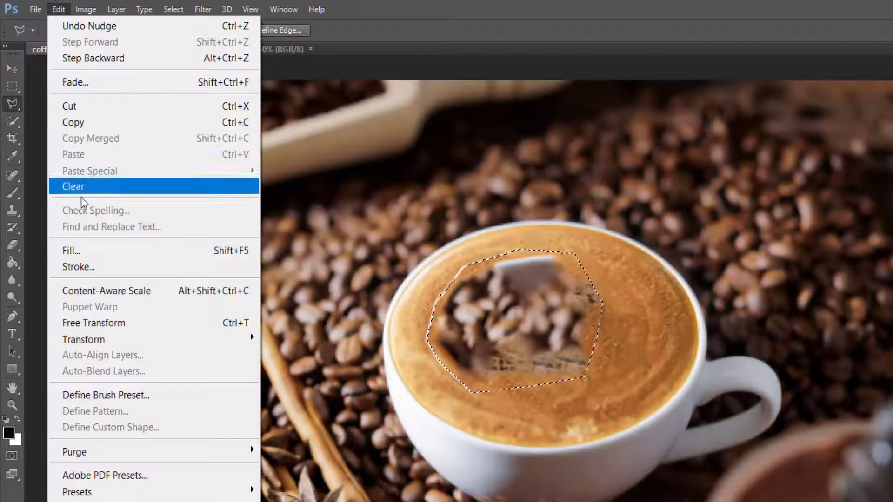
{"action": "left_click", "coordinate": [86, 253]}
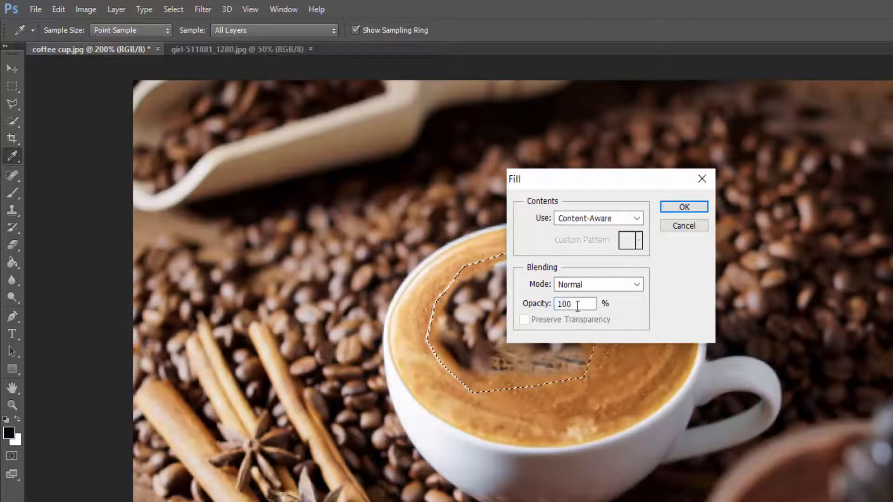
{"action": "left_click", "coordinate": [680, 210]}
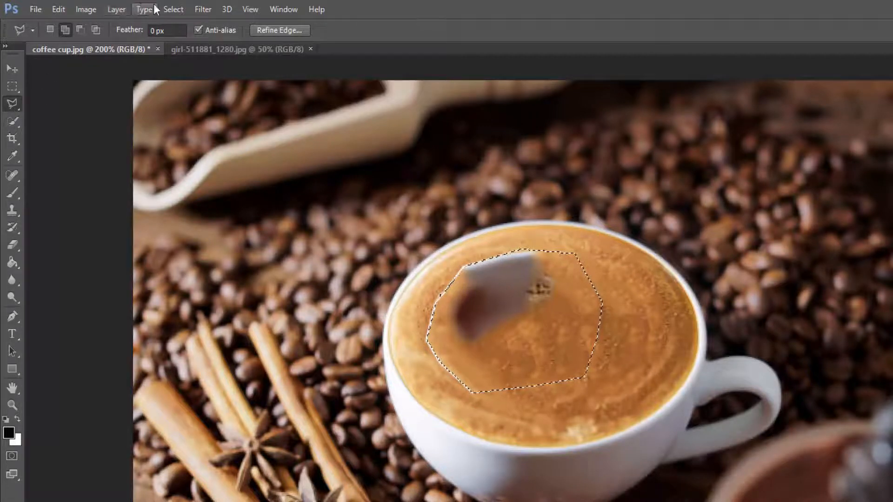
{"action": "left_click", "coordinate": [167, 14]}
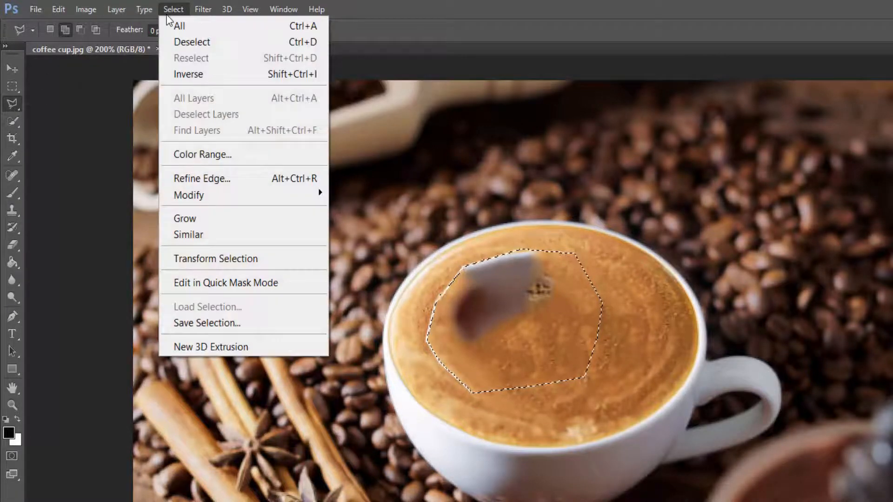
{"action": "left_click", "coordinate": [171, 41]}
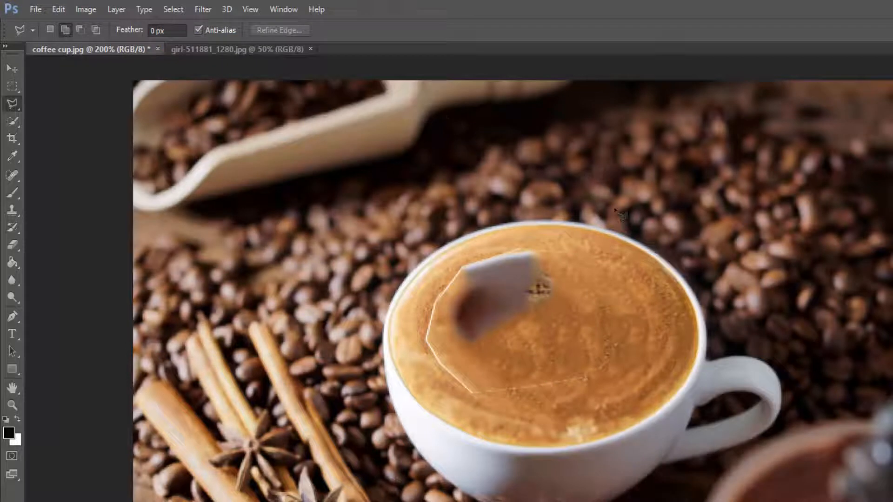
- Enclose the blurred grey-brown patch and the white edge line beside it with the Polygonal Lasso, fill with Content-Aware, and deselect
{"action": "double_click", "coordinate": [547, 247]}
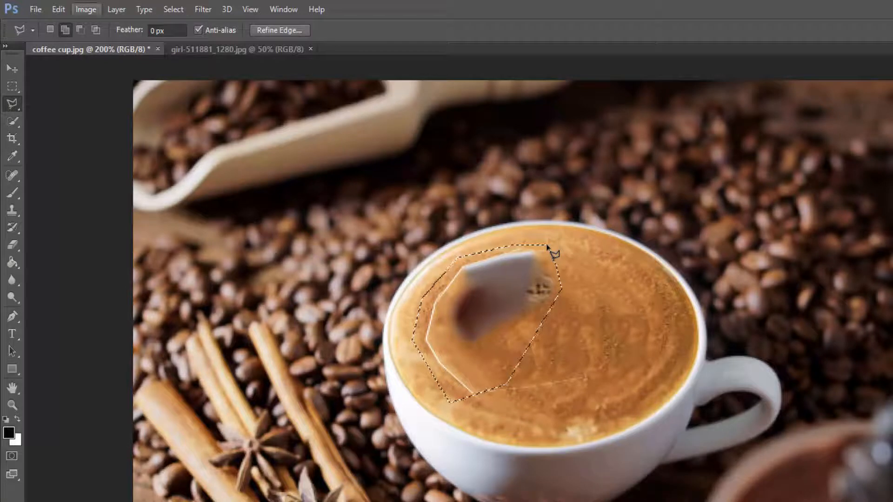
{"action": "left_click", "coordinate": [58, 9]}
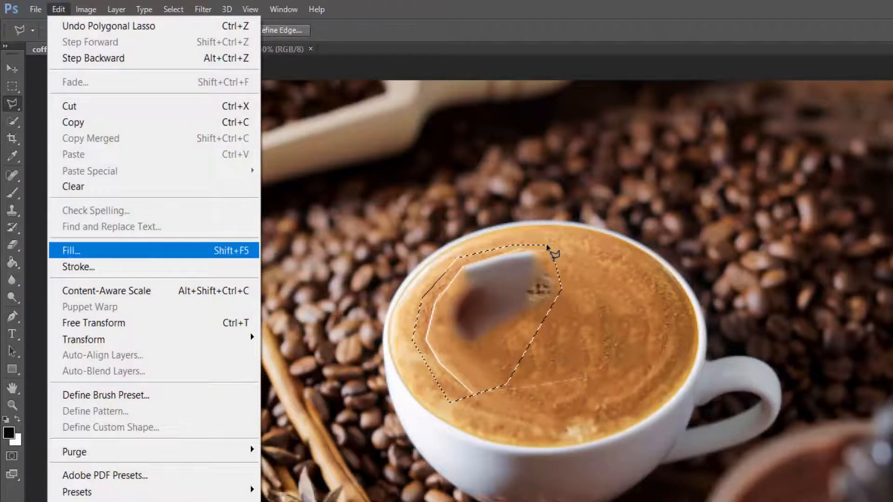
{"action": "left_click", "coordinate": [71, 250]}
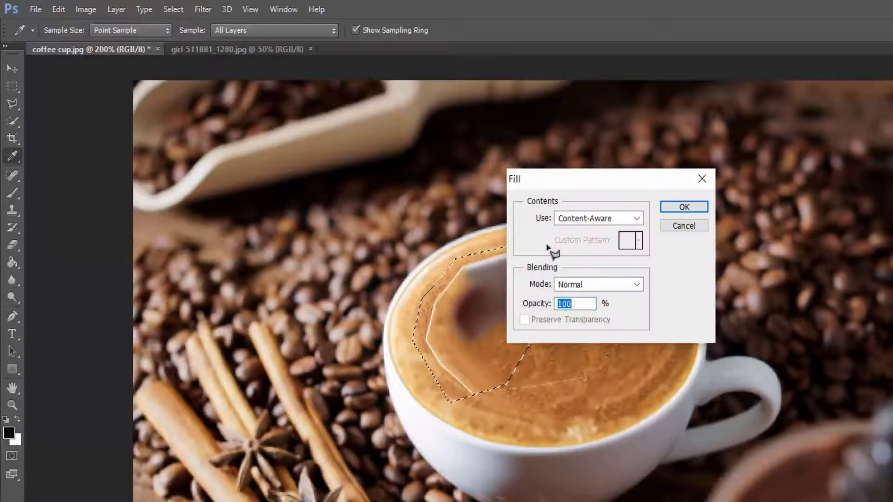
{"action": "key", "text": "Return"}
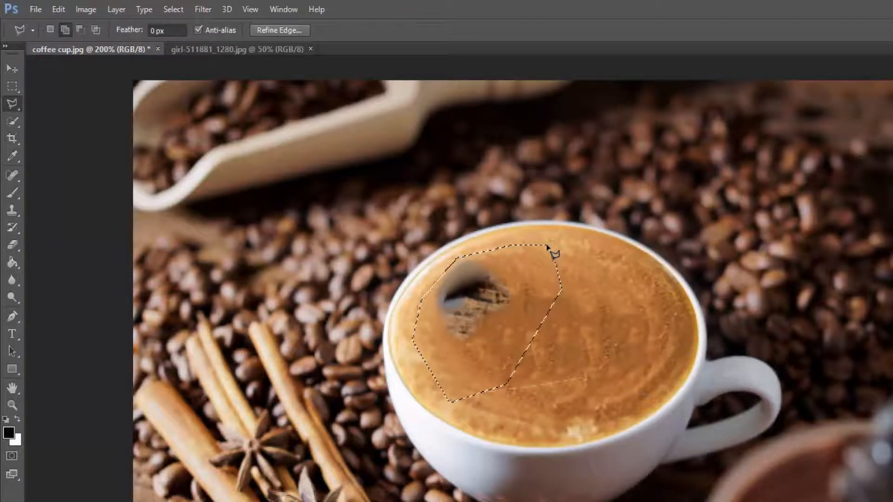
{"action": "key", "text": "alt+s"}
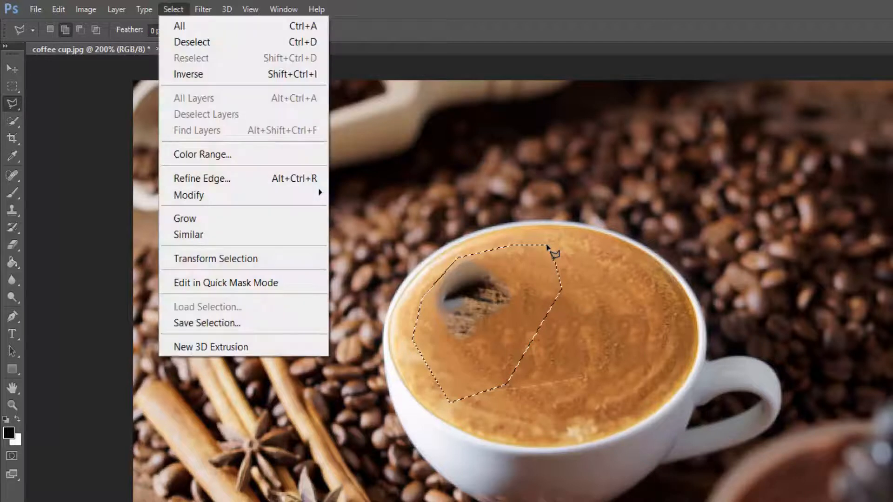
{"action": "key", "text": "Down"}
{"action": "key", "text": "Return"}
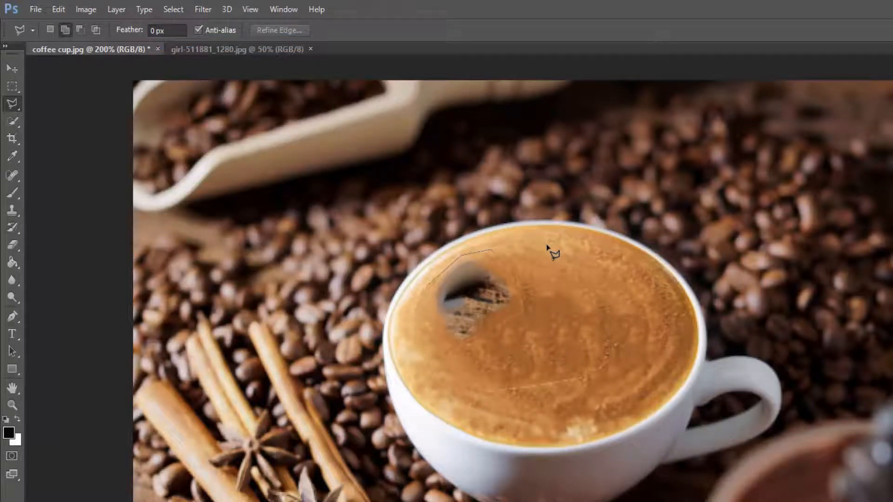
- Remove the last dark patch near the coffee's upper-left rim with a Content-Aware fill of a lasso selection, and deselect
{"action": "key", "text": "Return"}
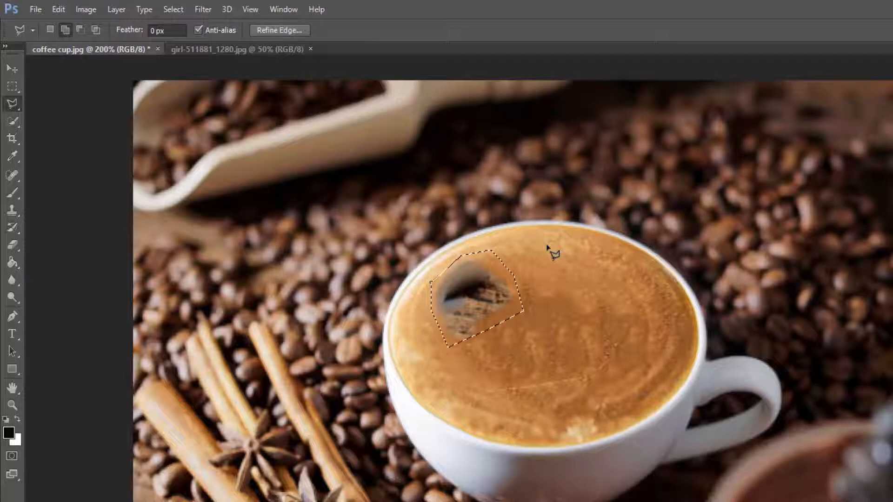
{"action": "key", "text": "alt+e"}
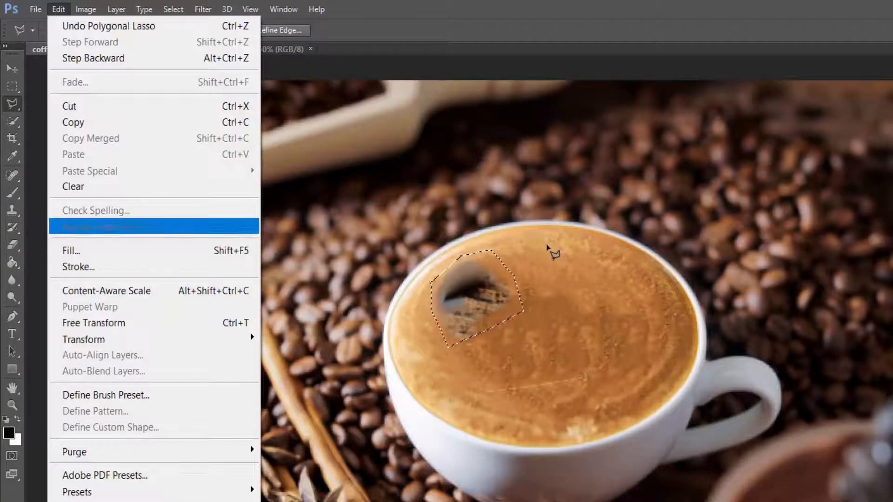
{"action": "key", "text": "l"}
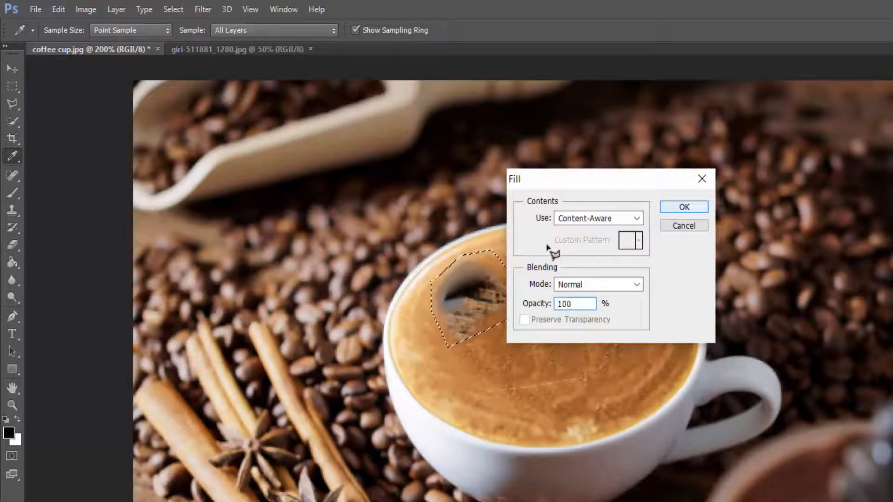
{"action": "key", "text": "Return"}
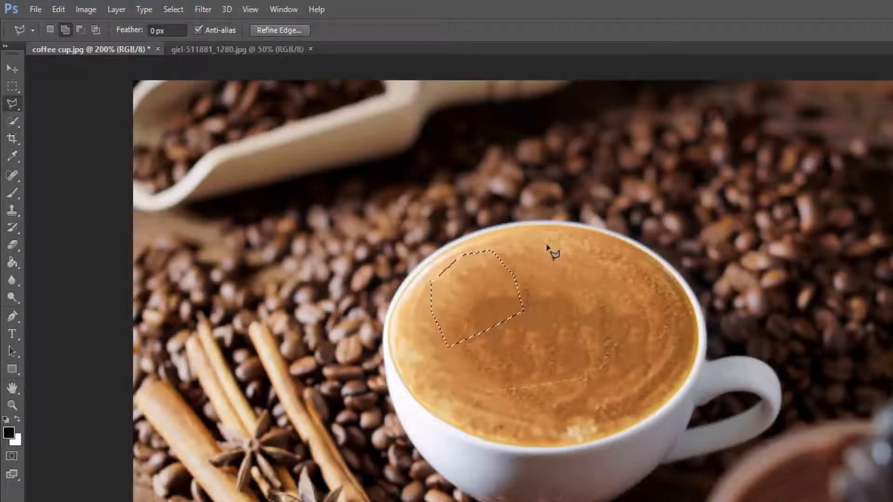
{"action": "key", "text": "alt+s"}
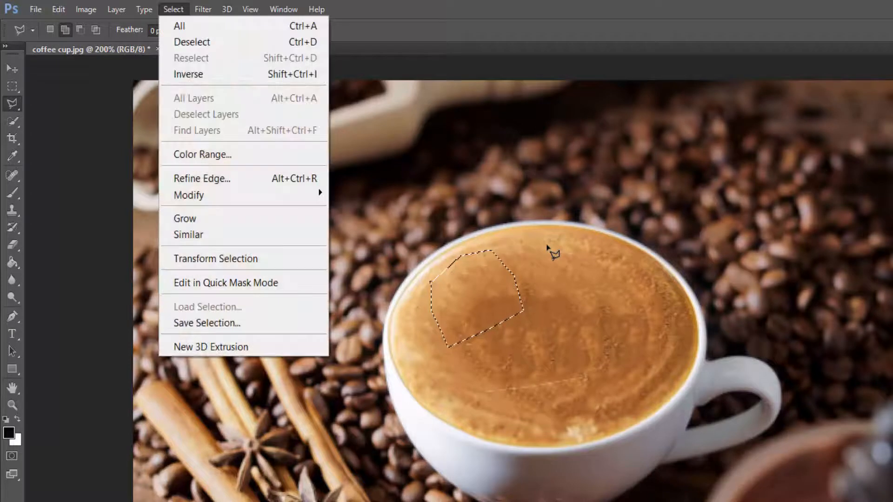
{"action": "key", "text": "Down"}
{"action": "key", "text": "Down"}
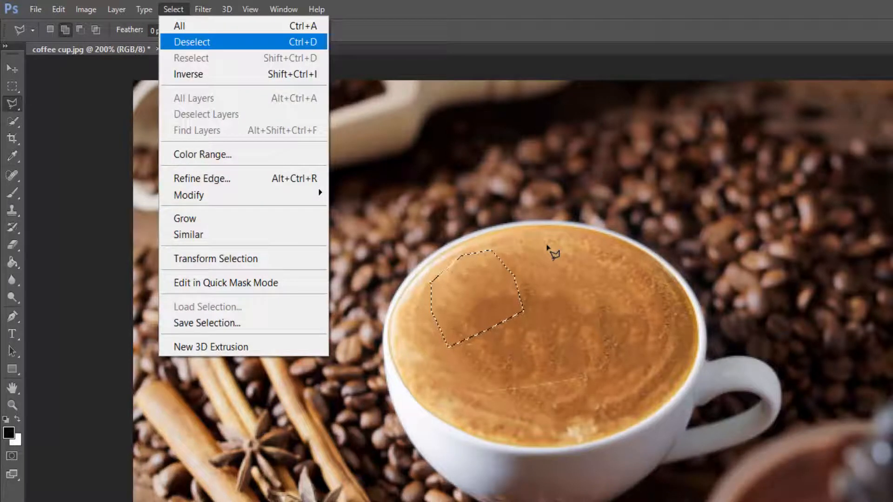
{"action": "key", "text": "Return"}
- Switch to the girl's portrait and enclose her head and hair in an oval selection with the Elliptical Marquee tool
{"action": "key", "text": "v"}
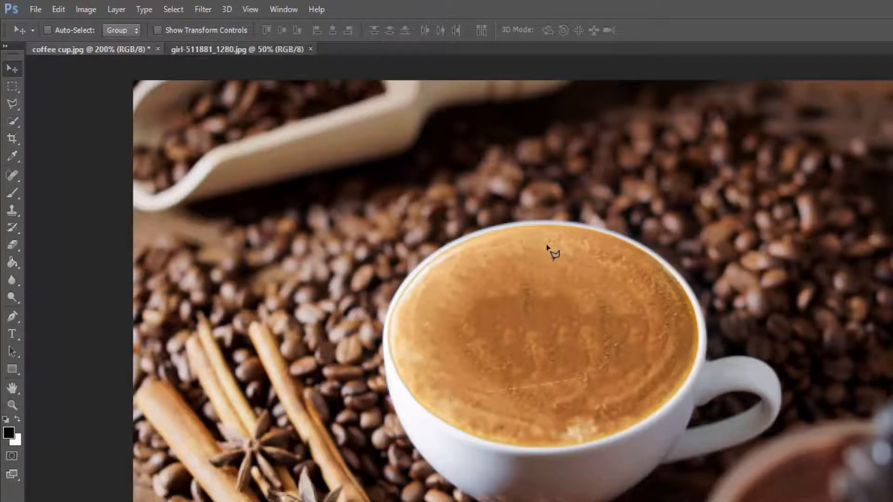
{"action": "key", "text": "ctrl+Tab"}
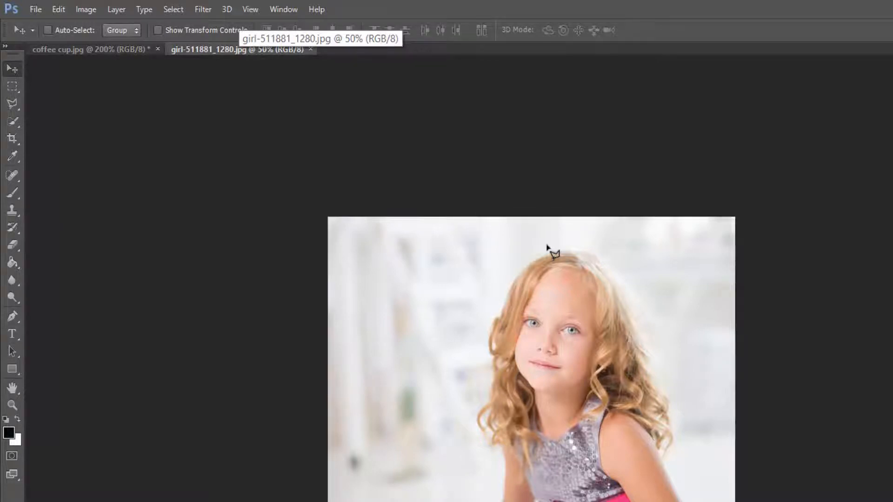
{"action": "key", "text": "m"}
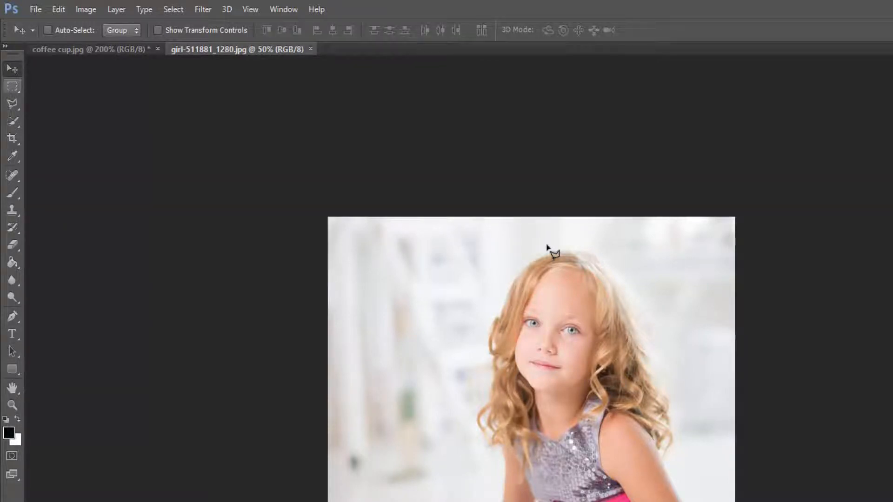
{"action": "left_click", "coordinate": [12, 86]}
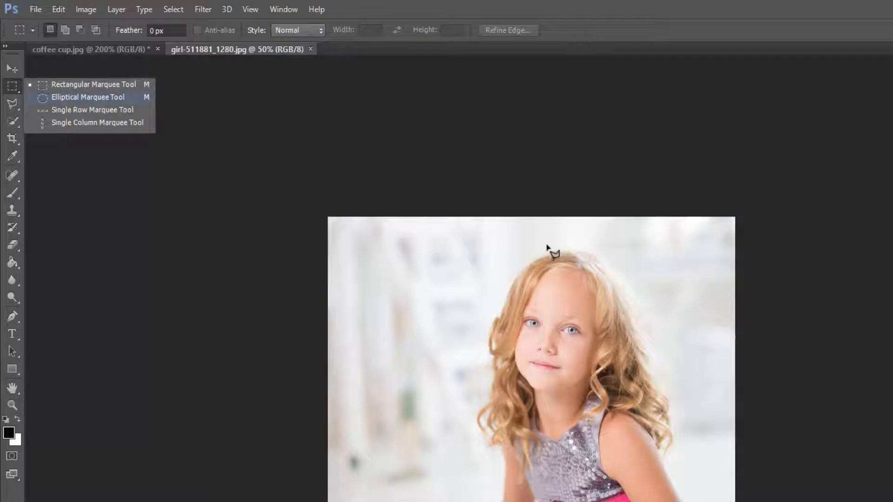
{"action": "left_click", "coordinate": [88, 97]}
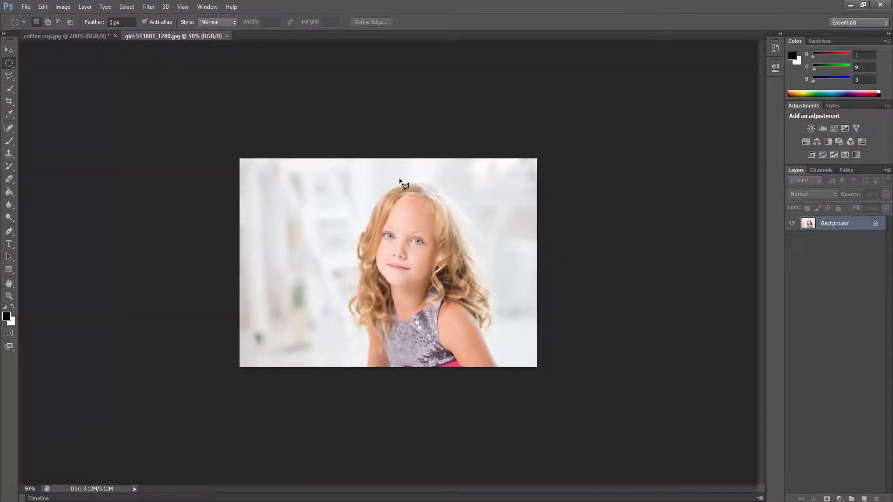
{"action": "left_click_drag", "start_coordinate": [388, 199], "coordinate": [530, 359]}
{"action": "left_click_drag", "start_coordinate": [357, 185], "coordinate": [484, 327]}
- Move the selected portrait into the coffee cup photo and scale it down with Free Transform, reducing the height to 53.61% in the final pass
{"action": "key", "text": "v"}
{"action": "mouse_move", "coordinate": [400, 181]}
{"action": "left_mouse_down"}
{"action": "mouse_move", "coordinate": [233, 133]}
{"action": "mouse_move", "coordinate": [110, 46]}
{"action": "mouse_move", "coordinate": [67, 36]}
{"action": "mouse_move", "coordinate": [400, 181]}
{"action": "left_mouse_up"}
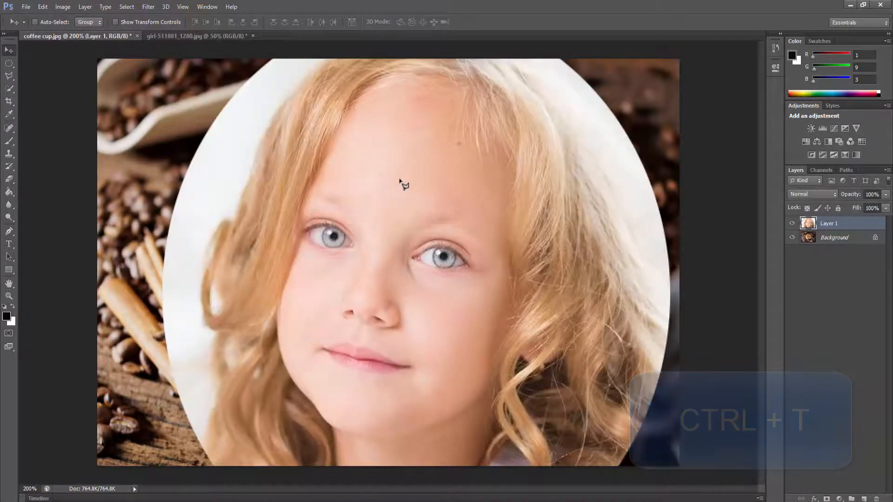
{"action": "key", "text": "ctrl+t"}
{"action": "left_click_drag", "start_coordinate": [670, 205], "coordinate": [296, 205]}
{"action": "mouse_move", "coordinate": [230, 58]}
{"action": "left_mouse_down"}
{"action": "mouse_move", "coordinate": [261, 189]}
{"action": "mouse_move", "coordinate": [261, 445]}
{"action": "left_mouse_up"}
{"action": "key", "text": "Return"}
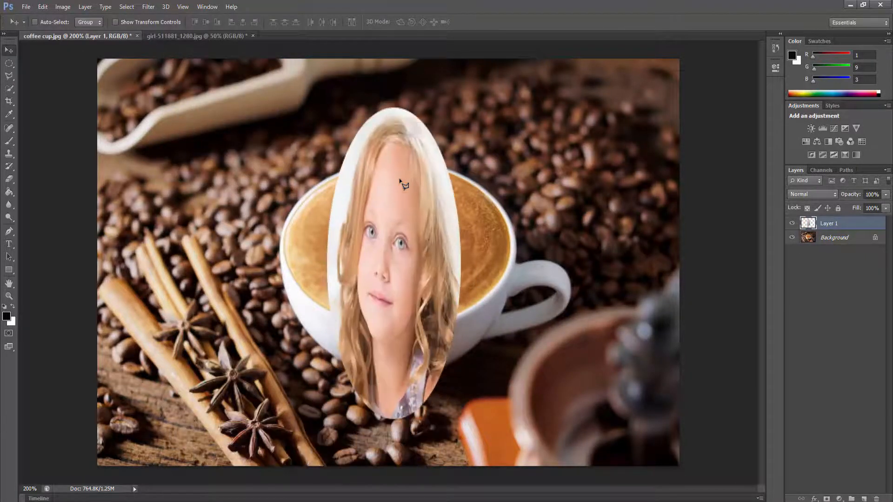
{"action": "key", "text": "ctrl+t"}
{"action": "left_click_drag", "start_coordinate": [394, 421], "coordinate": [393, 275]}
{"action": "key", "text": "Return"}
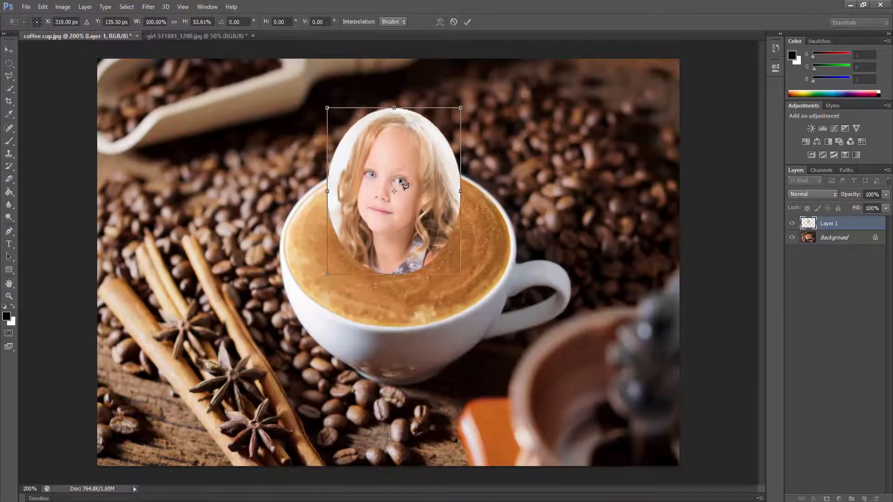
- Place the oval portrait over the coffee and stretch it to 165.28% width, trimming its height to fit just inside the cup's rim
{"action": "left_click_drag", "start_coordinate": [402, 211], "coordinate": [407, 266]}
{"action": "key", "text": "ctrl+t"}
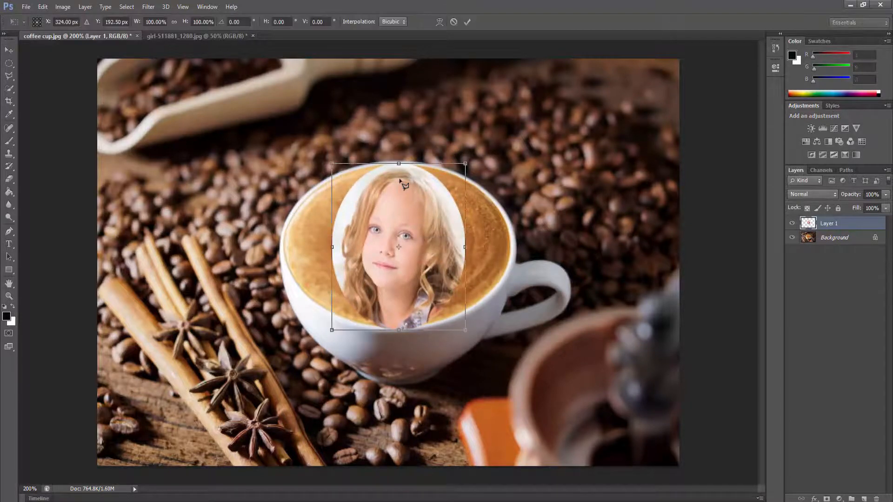
{"action": "left_click_drag", "start_coordinate": [465, 247], "coordinate": [498, 247]}
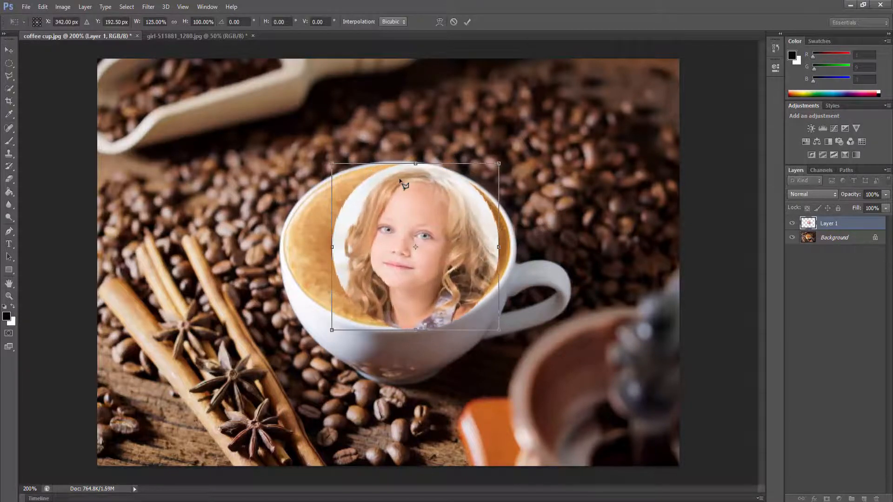
{"action": "left_click_drag", "start_coordinate": [332, 247], "coordinate": [288, 247]}
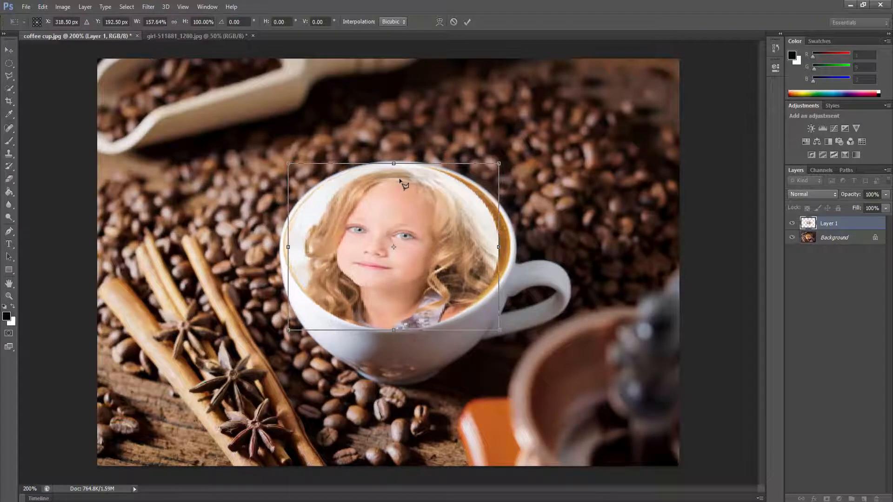
{"action": "left_click_drag", "start_coordinate": [499, 247], "coordinate": [509, 247]}
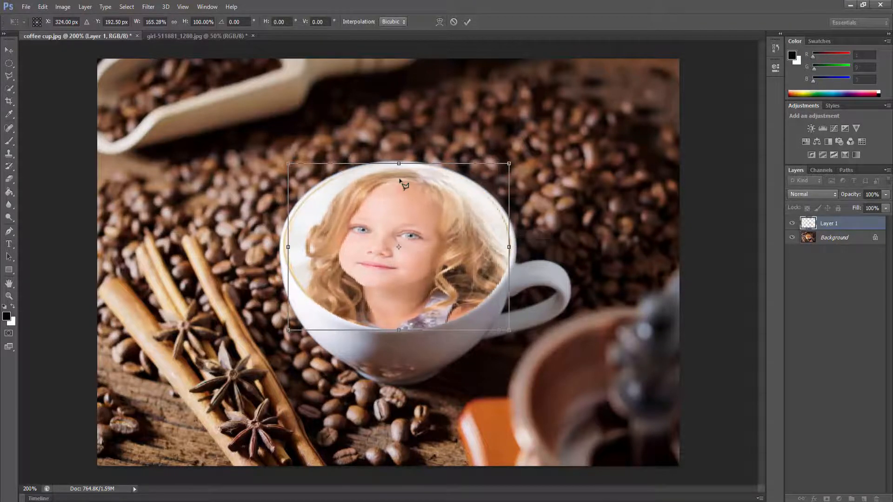
{"action": "left_click_drag", "start_coordinate": [398, 164], "coordinate": [398, 166]}
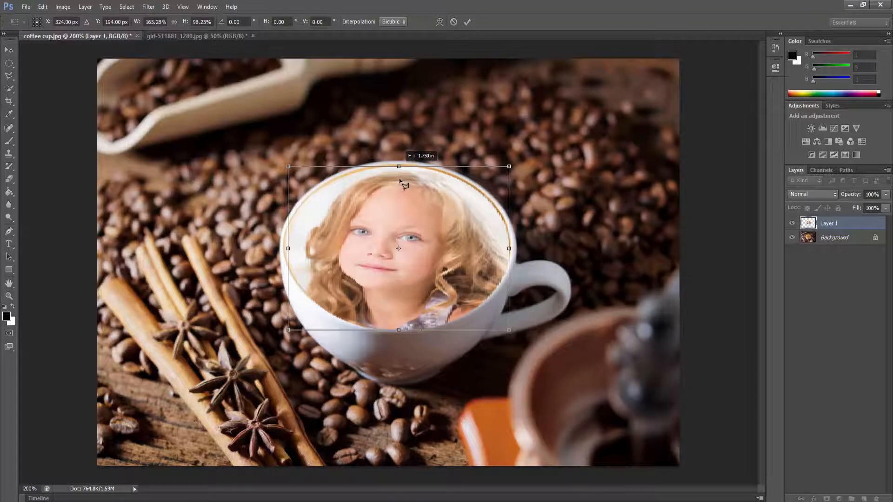
{"action": "left_click_drag", "start_coordinate": [398, 330], "coordinate": [399, 326]}
{"action": "key", "text": "Return"}
- Open the Cutout filter from the Filter Gallery for the portrait layer and set Edge Simplicity to 0
{"action": "left_click", "coordinate": [148, 7]}
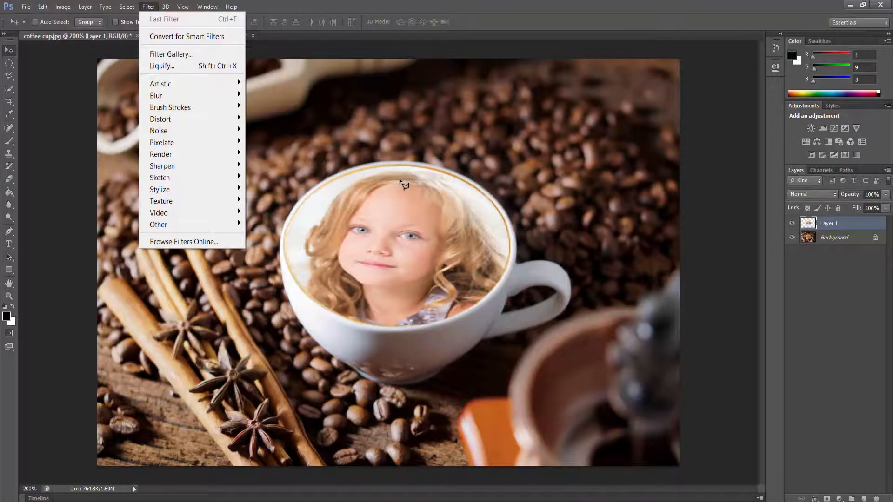
{"action": "left_click", "coordinate": [171, 54]}
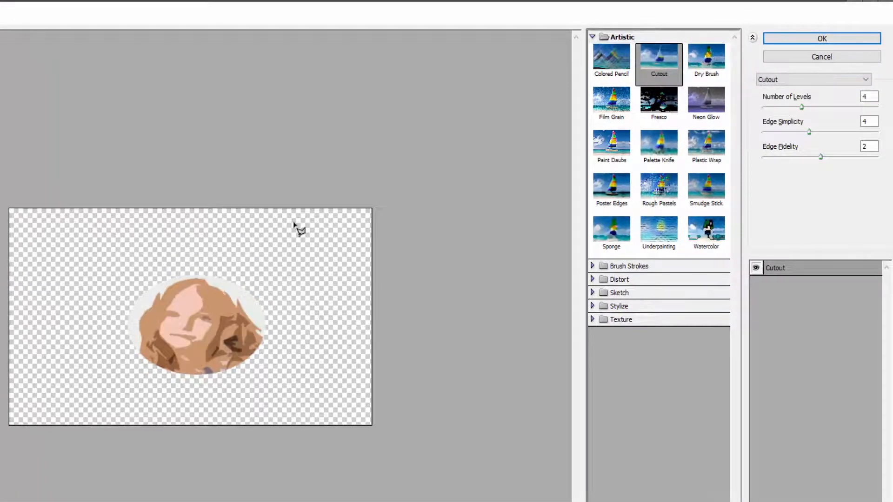
{"action": "key", "text": "alt+s"}
{"action": "key", "text": "BackSpace"}
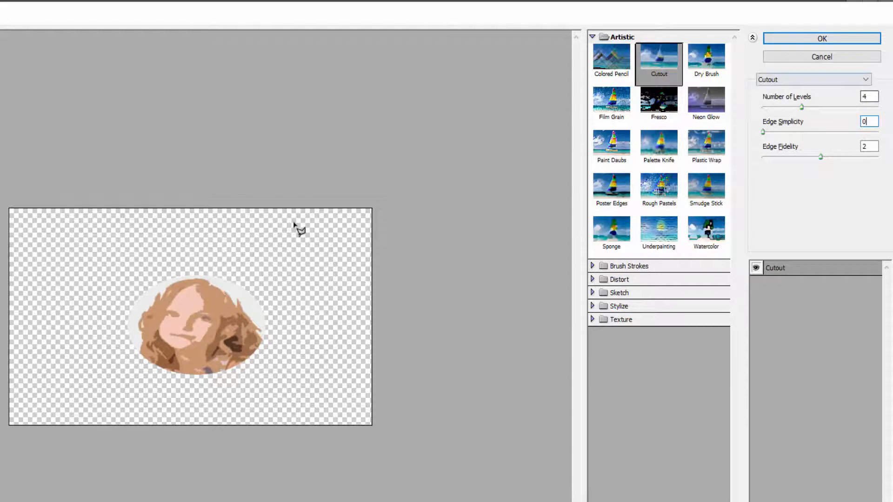
- Raise the Cutout's Number of Levels to 7, lower it by two, and apply the filter to the portrait
{"action": "key", "text": "alt+l"}
{"action": "key", "text": "Up"}
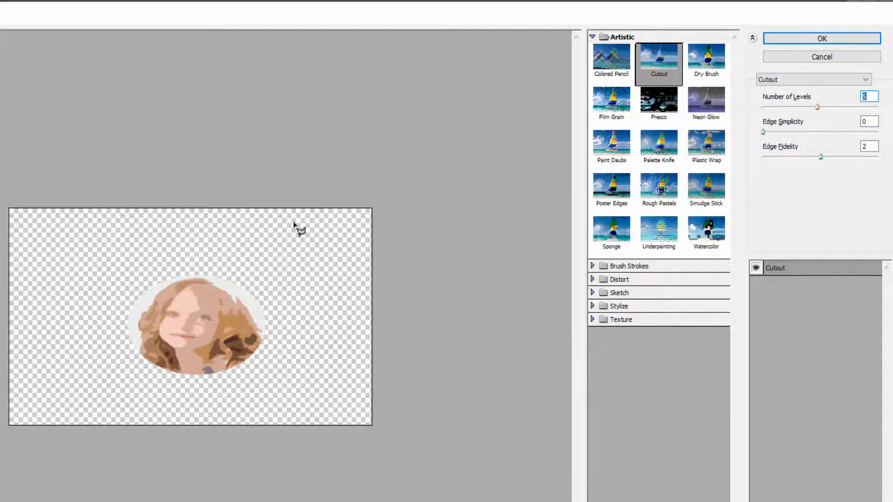
{"action": "key", "text": "Up"}
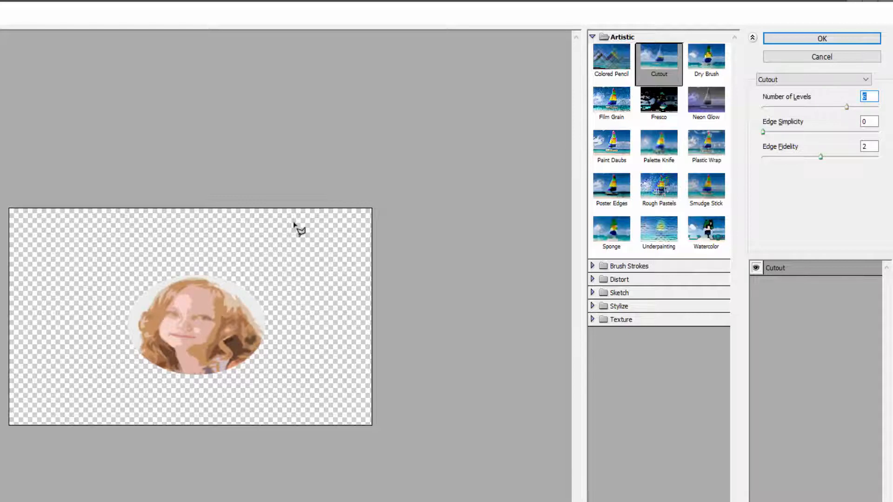
{"action": "key", "text": "Up"}
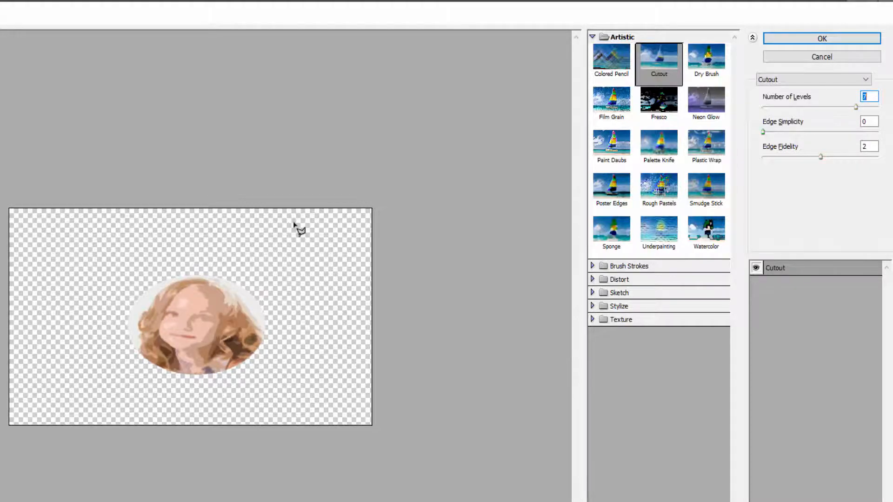
{"action": "key", "text": "alt+f"}
{"action": "key", "text": "alt+l"}
{"action": "key", "text": "Down"}
{"action": "key", "text": "Down"}
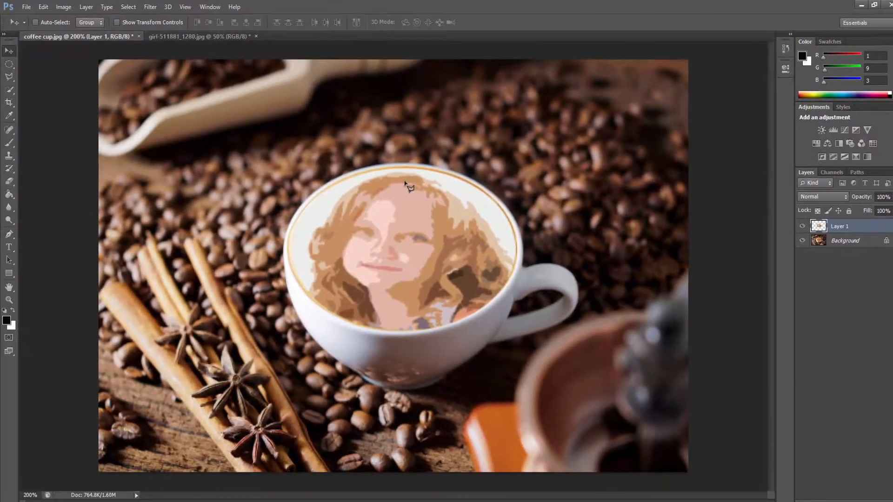
- Set the portrait layer's blend mode to Multiply
{"action": "left_click", "coordinate": [824, 197]}
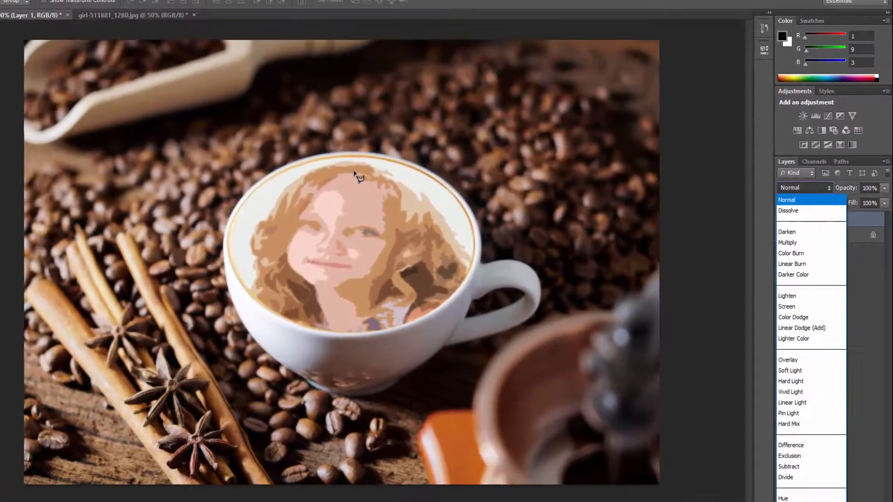
{"action": "key", "text": "Return"}
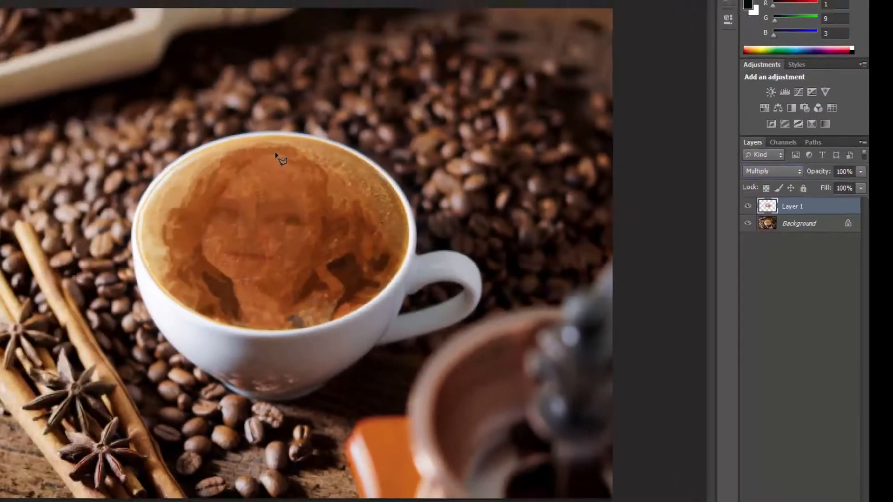